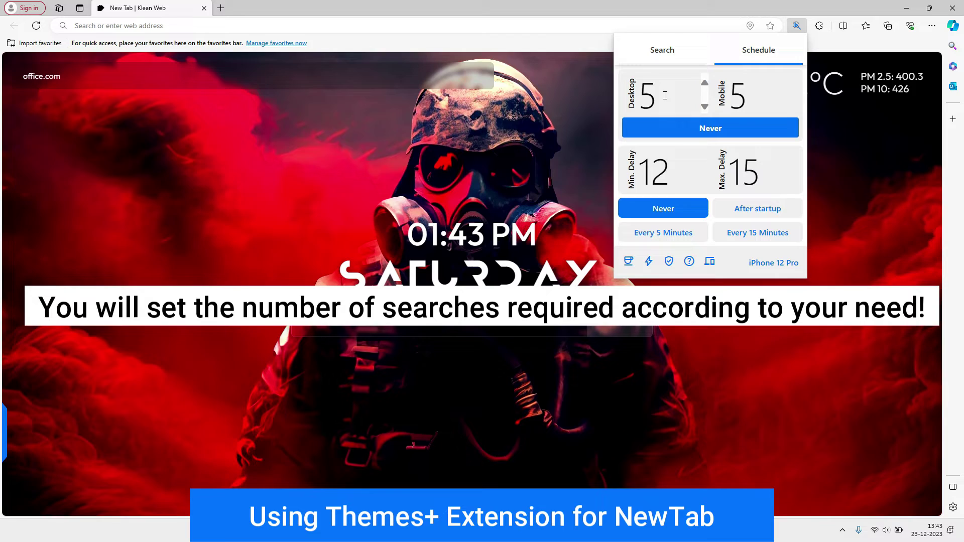
# - Set the search delay to 5–10, keeping 5 desktop and 5 mobile searches
pyautogui.doubleClick(647, 95)
pyautogui.doubleClick(736, 96)
pyautogui.doubleClick(686, 172)
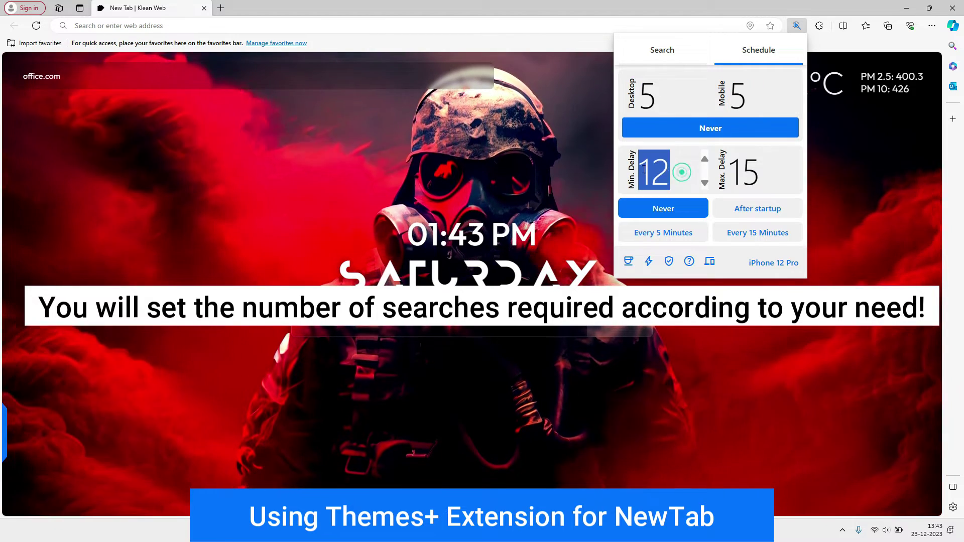
pyautogui.press('Tab')
pyautogui.click(705, 185)
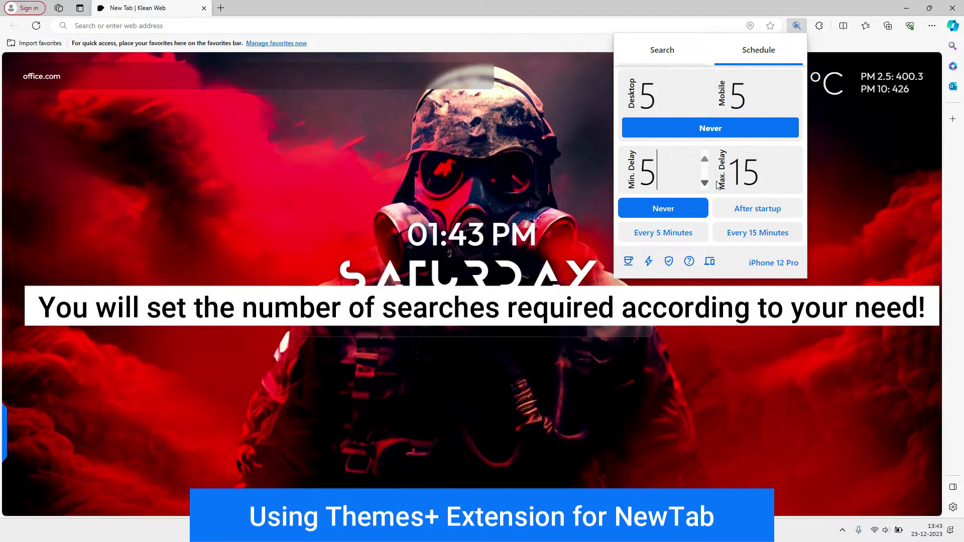
pyautogui.press('Down')
pyautogui.press('Down')
pyautogui.press('Down')
pyautogui.press('Down')
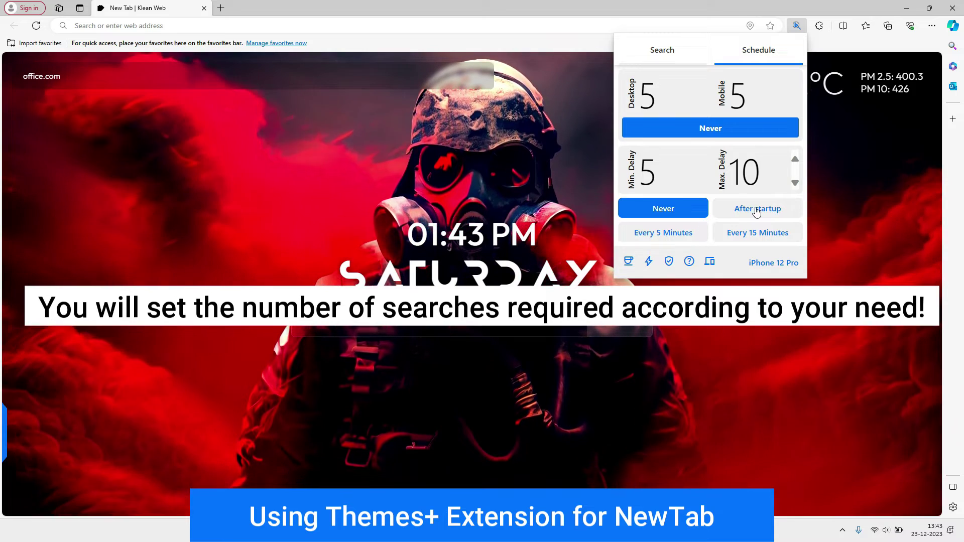
# - Schedule the searches to run after startup, then close the extension popup
pyautogui.click(757, 209)
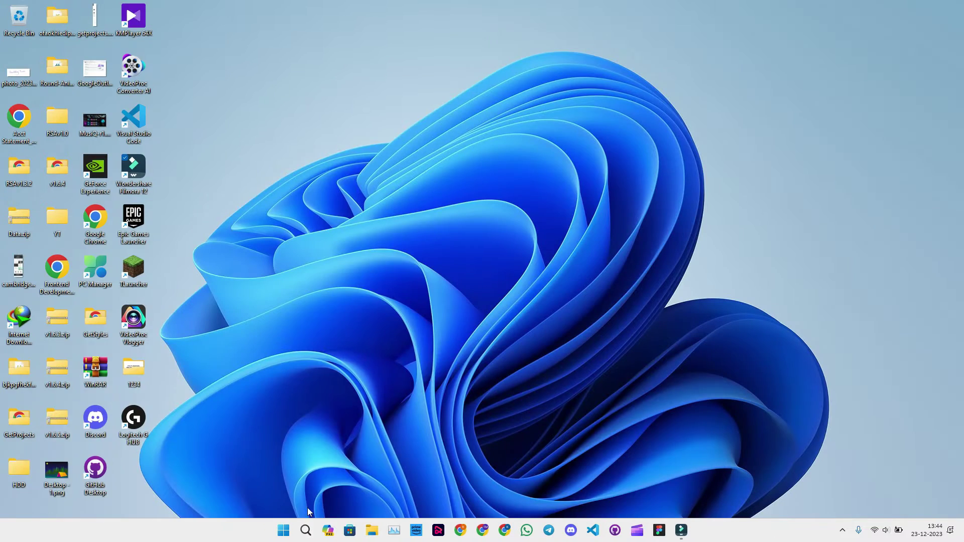
pyautogui.click(305, 532)
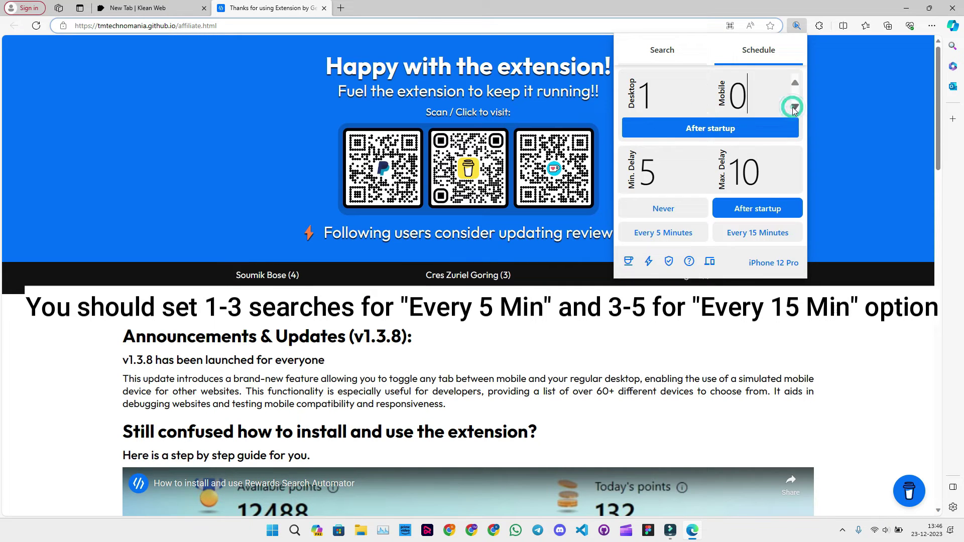
# - Repeat searches every 5 minutes and start them now (every 5–7.5 minutes)
pyautogui.click(664, 240)
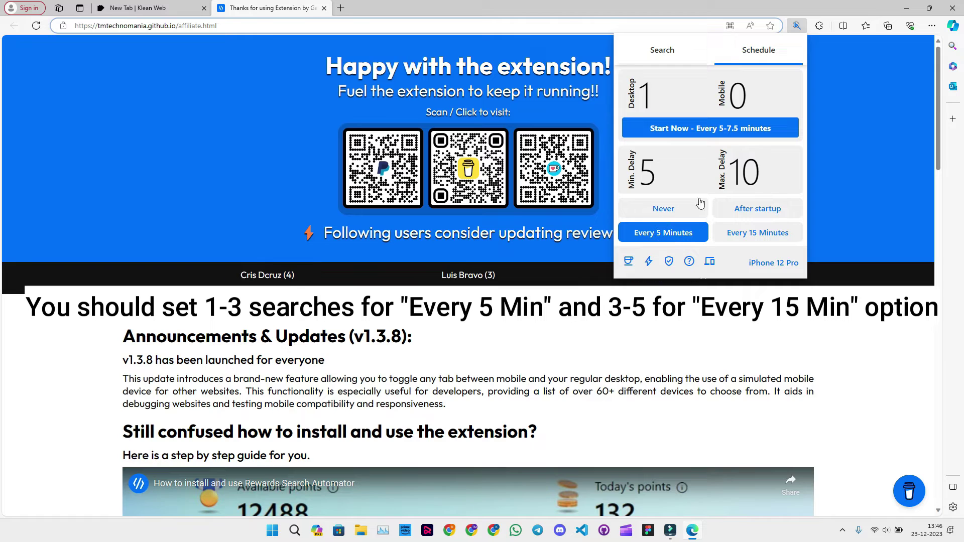
pyautogui.click(706, 129)
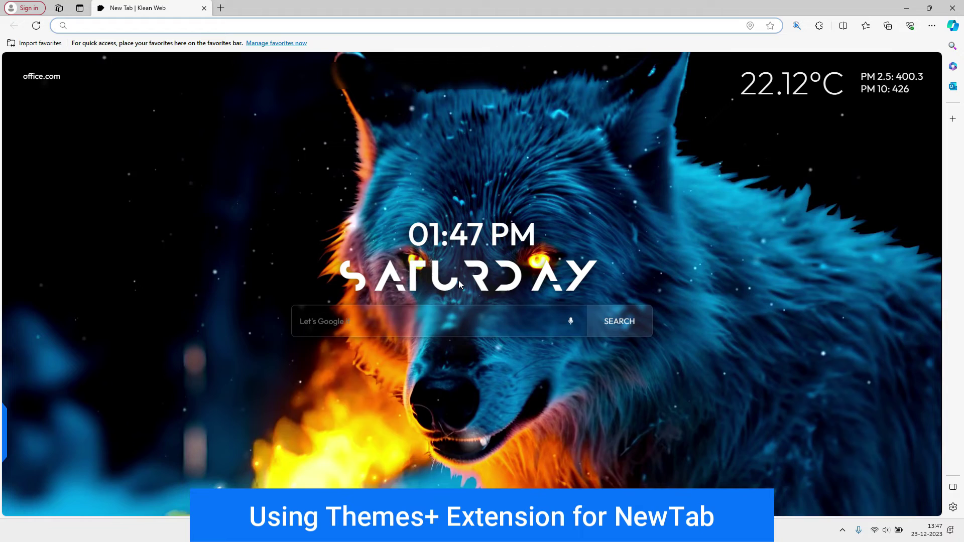
# - Change the new tab page wallpaper while the Bing searches for ward and degausser run
pyautogui.click(18, 211)
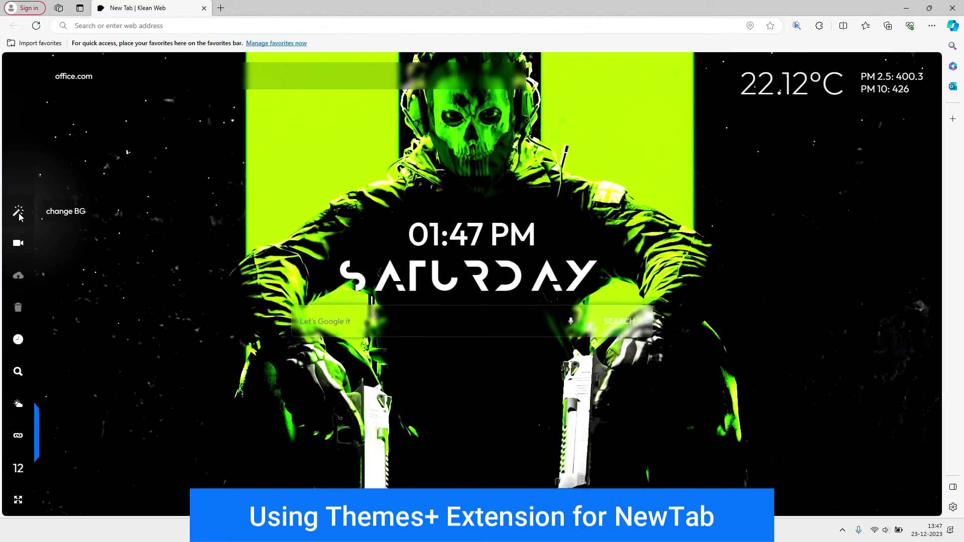
pyautogui.click(466, 328)
pyautogui.write('ward')
pyautogui.press('Return')
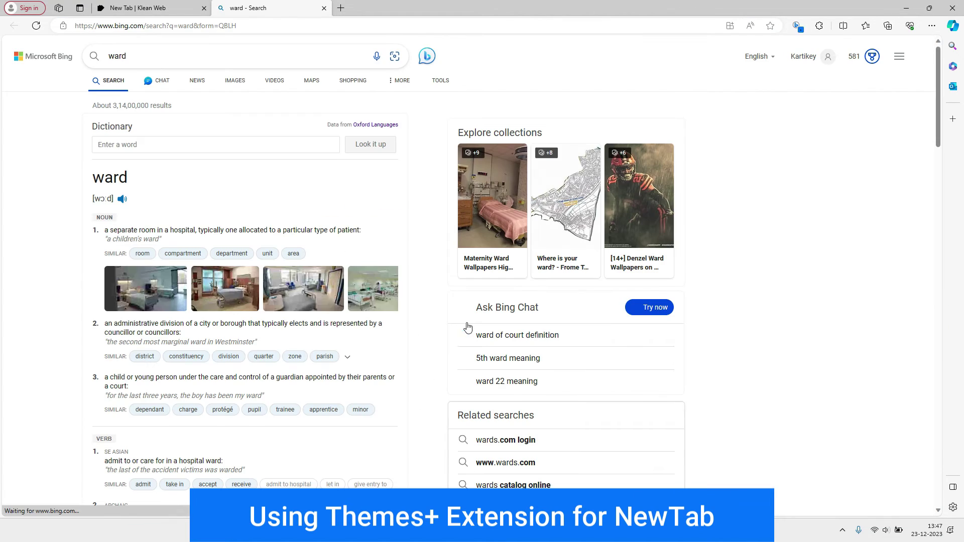
pyautogui.write('degausse')
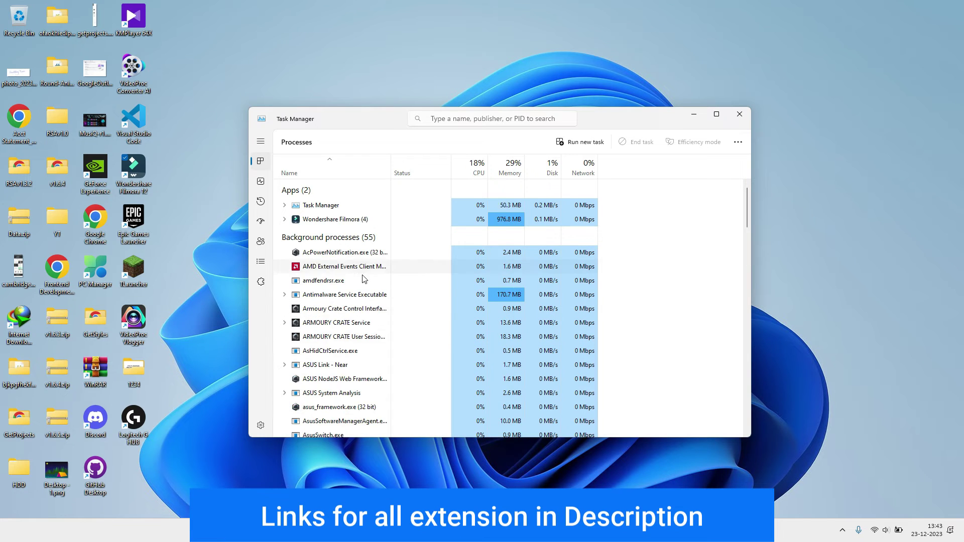
pyautogui.scroll(-3, 362, 279)
pyautogui.scroll(-2, 354, 301)
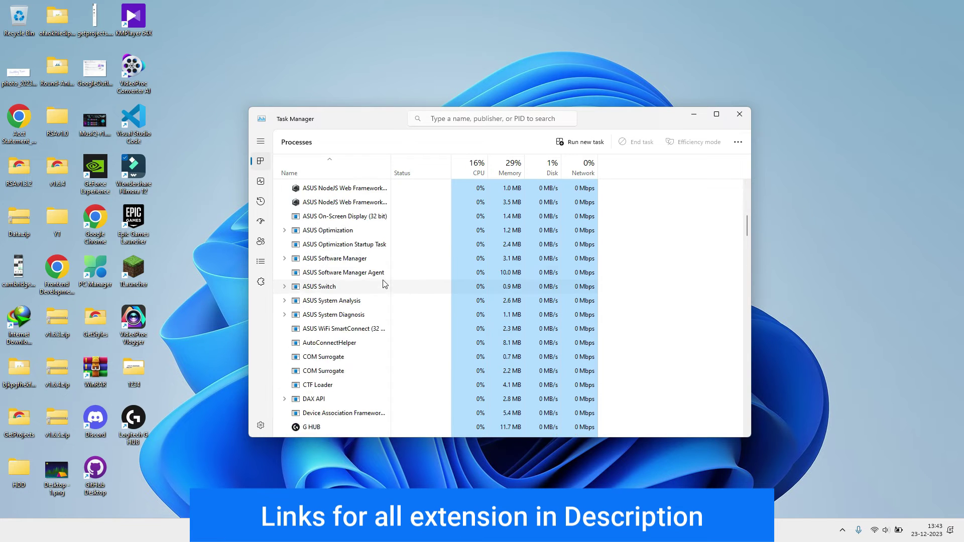
pyautogui.scroll(-4, 339, 331)
pyautogui.scroll(-4, 326, 368)
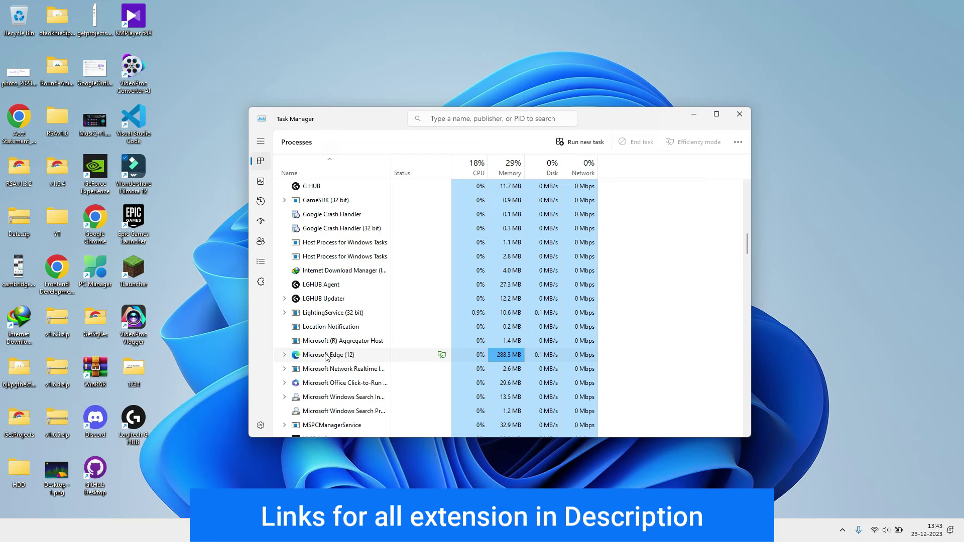
# - Bring up the context menu for the Microsoft Edge process in Task Manager
pyautogui.rightClick(325, 355)
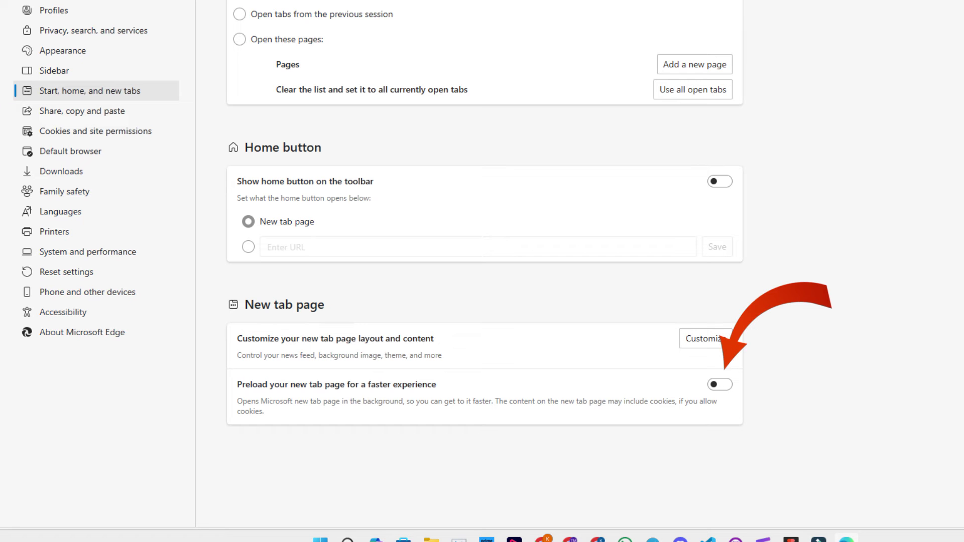